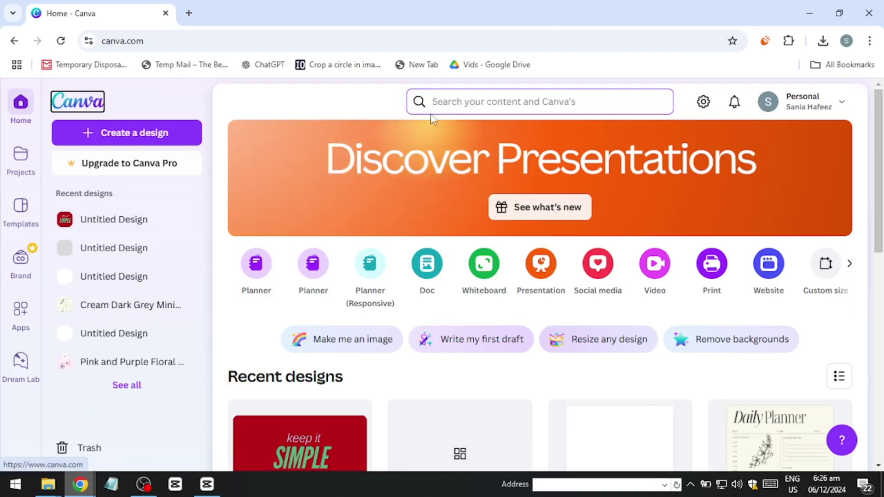
Search Canva for 't shirts' to see the T-Shirt and T-Shirt Logo 14 × 18 in suggestions
click(435, 102)
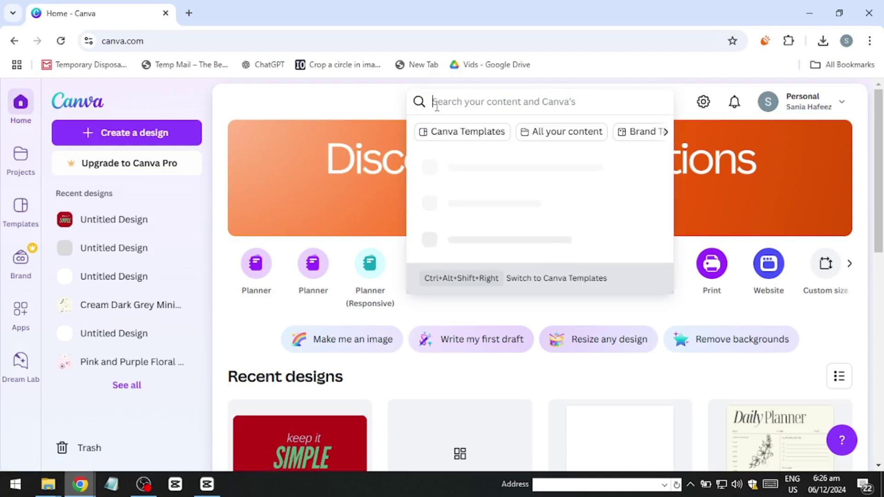
text(t shi)
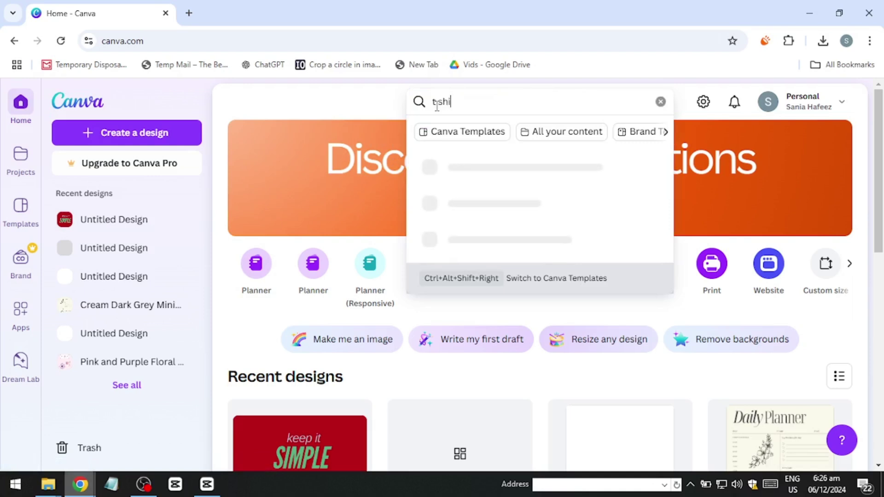
text(rts)
click(436, 105)
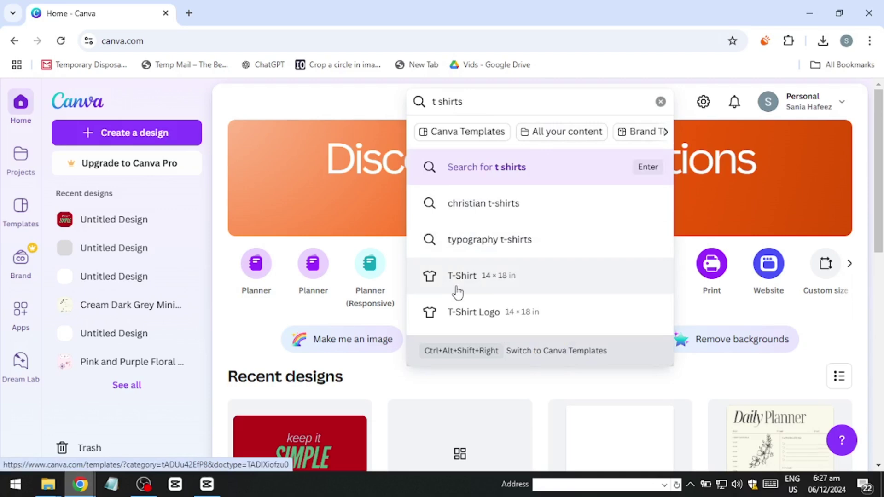
scroll(457, 292, down, 1)
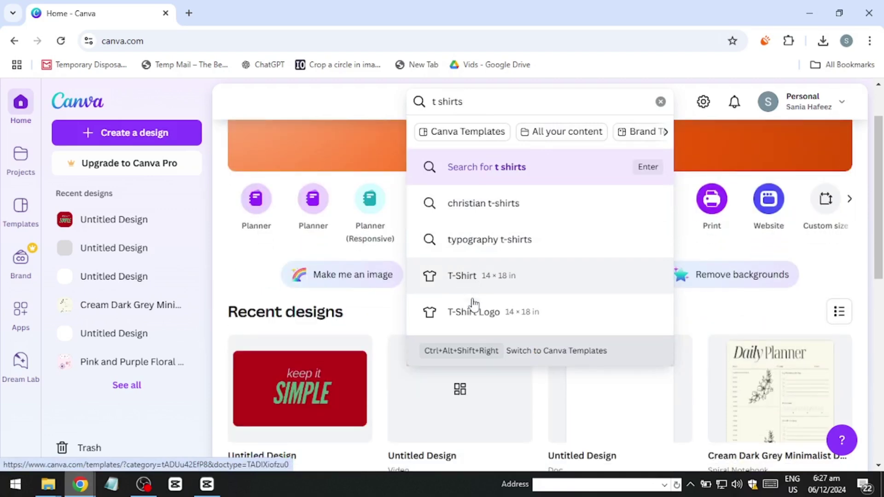
scroll(473, 304, down, 2)
scroll(475, 304, up, 3)
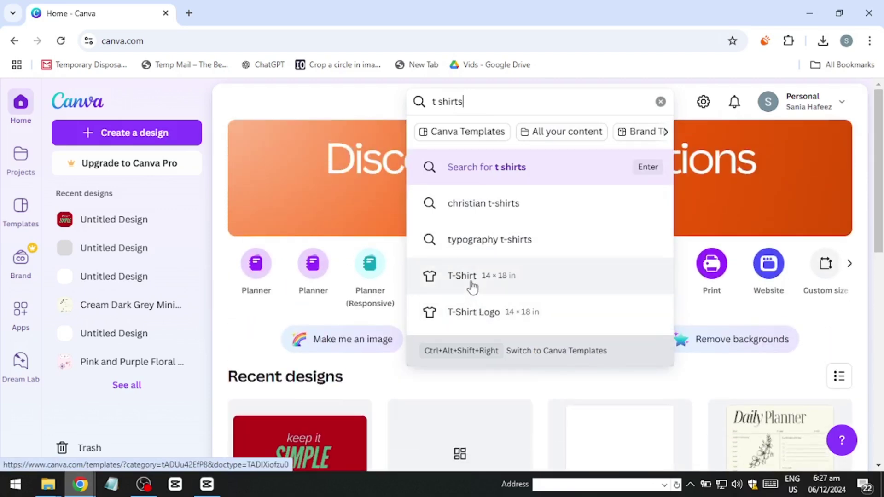
Choose the T-Shirt suggestion and browse through its 14,953 templates
click(474, 277)
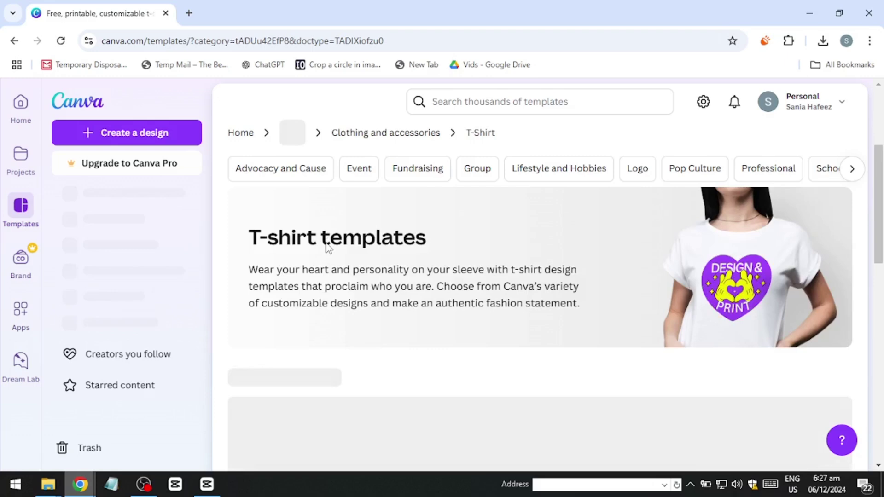
scroll(338, 262, down, 5)
scroll(334, 262, down, 3)
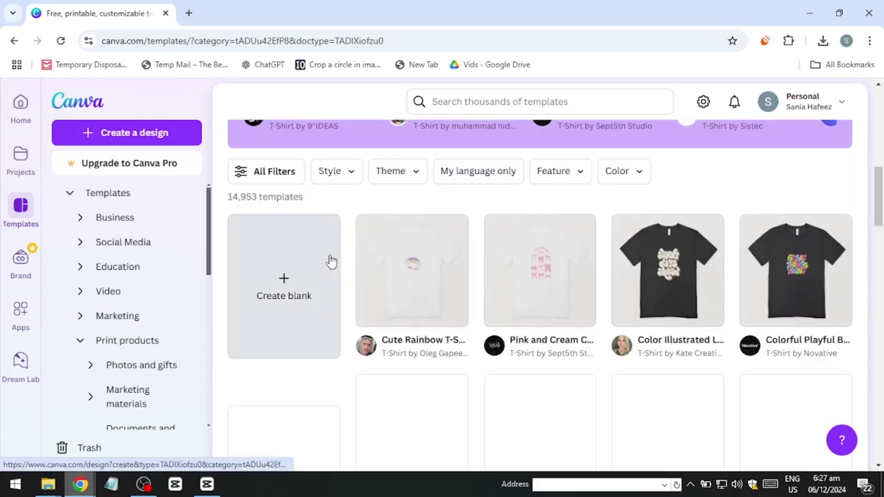
scroll(415, 276, down, 3)
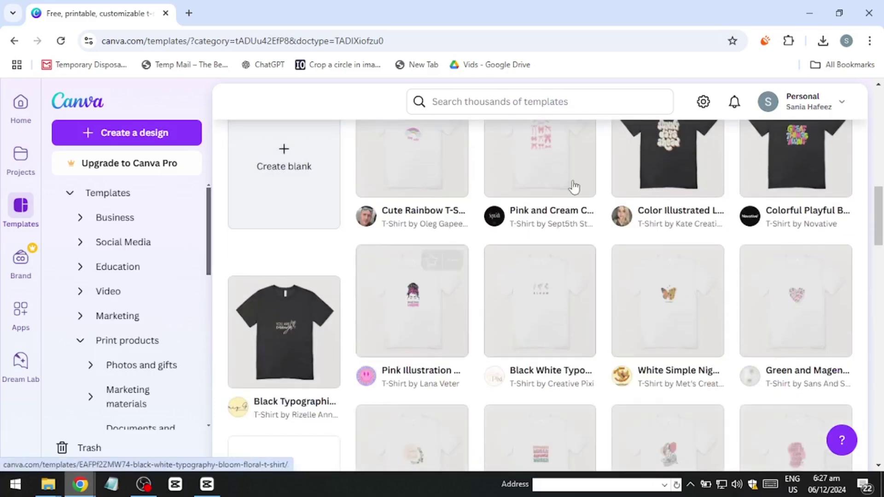
scroll(523, 267, down, 3)
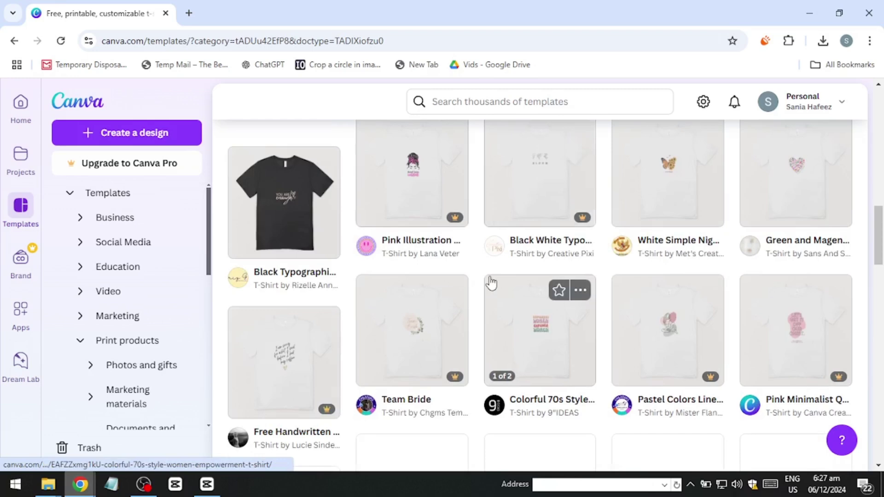
scroll(491, 283, up, 6)
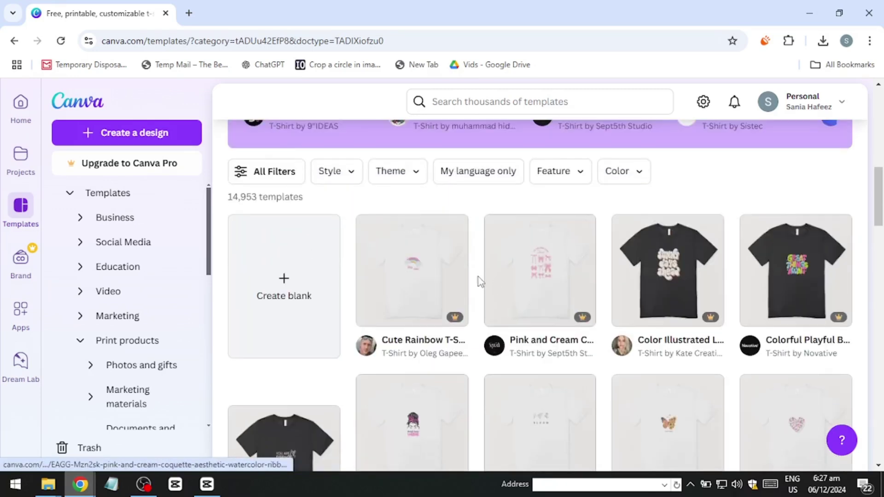
scroll(479, 278, down, 3)
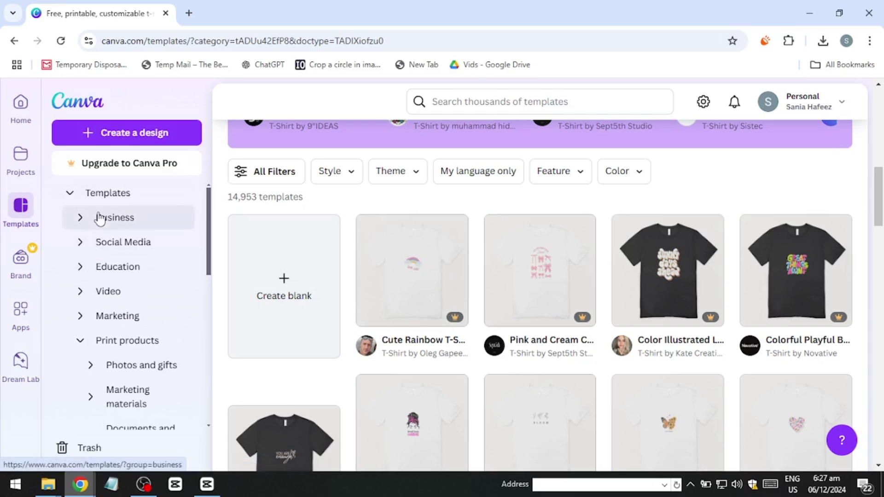
scroll(217, 241, down, 4)
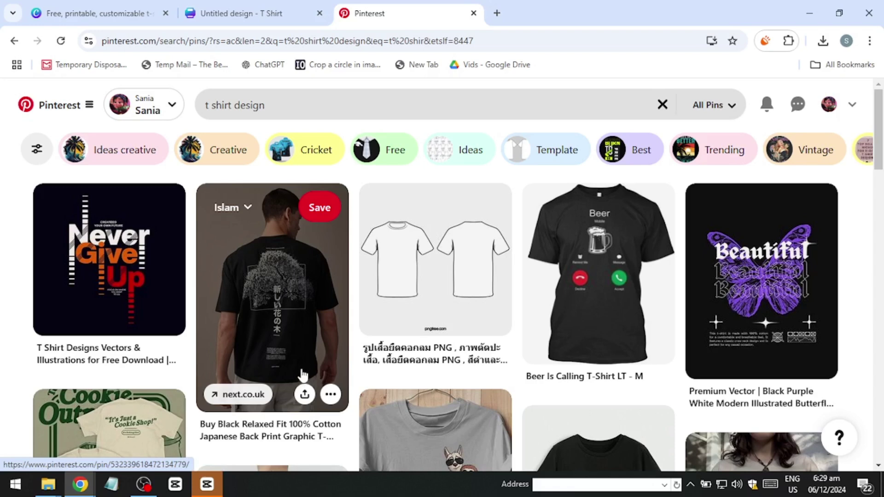
scroll(304, 370, down, 4)
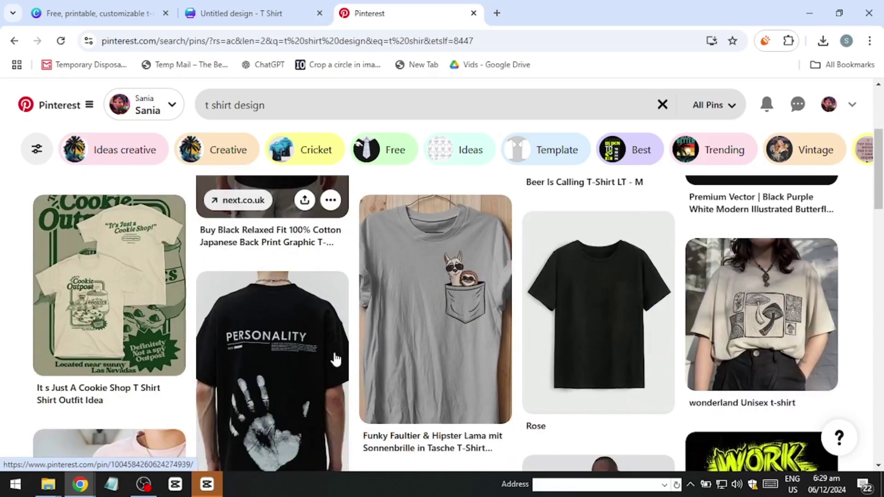
scroll(295, 360, down, 3)
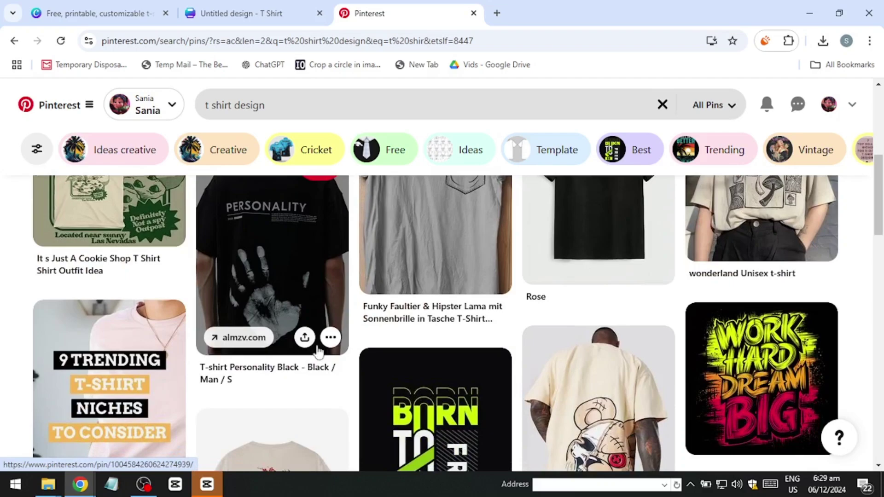
scroll(455, 360, down, 3)
scroll(454, 361, up, 5)
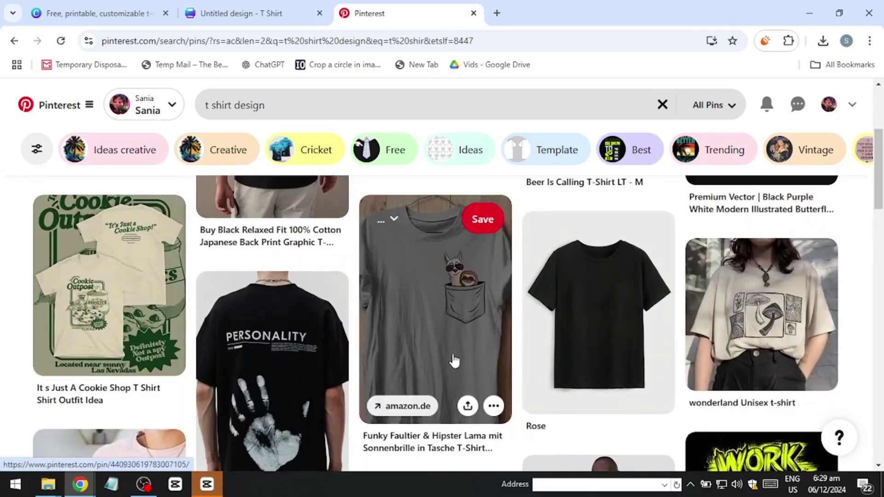
scroll(454, 360, down, 2)
scroll(453, 359, down, 8)
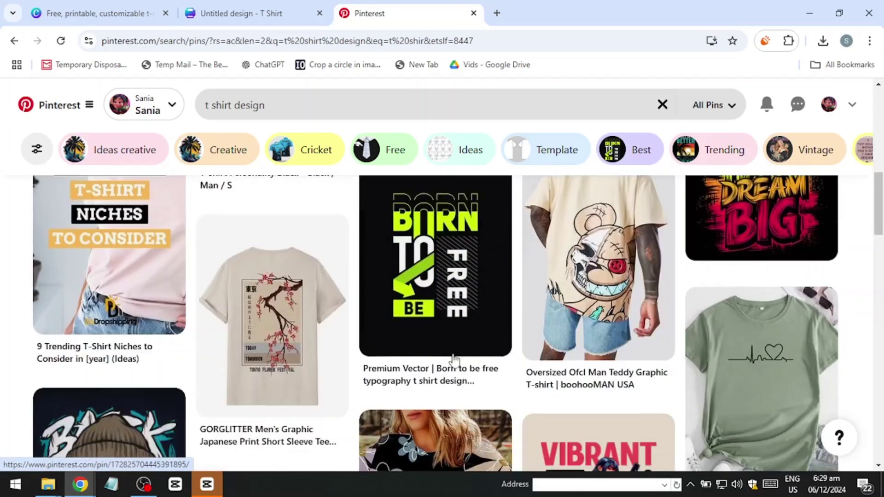
scroll(756, 335, down, 5)
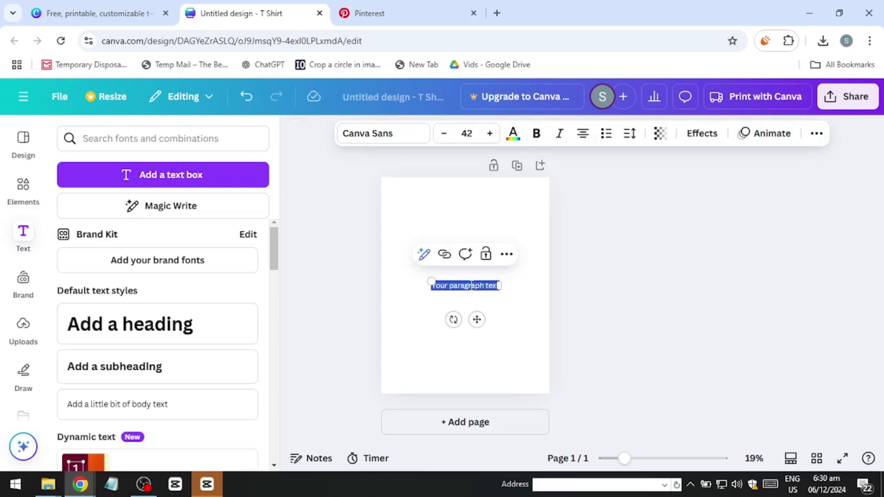
Add the text LOVE at size 135 in the Horizon font, centred on the page
text(LOVE)
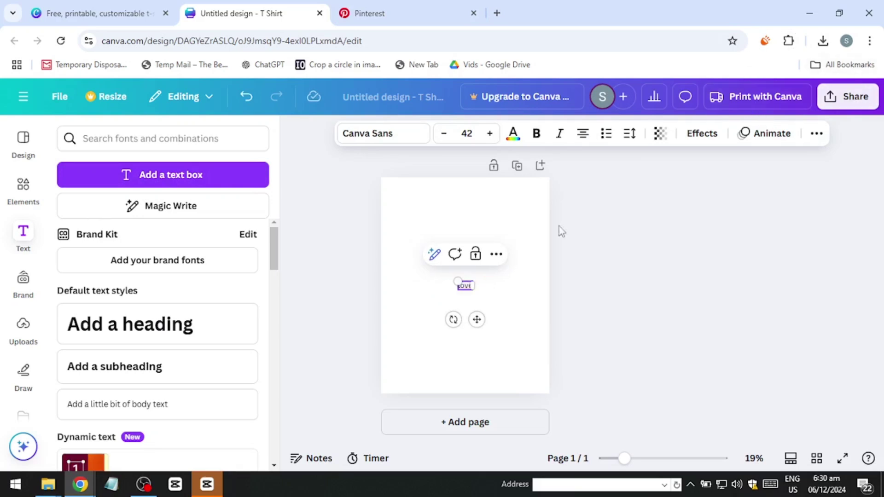
drag(457, 281, 424, 262)
click(358, 134)
click(170, 198)
text(hori)
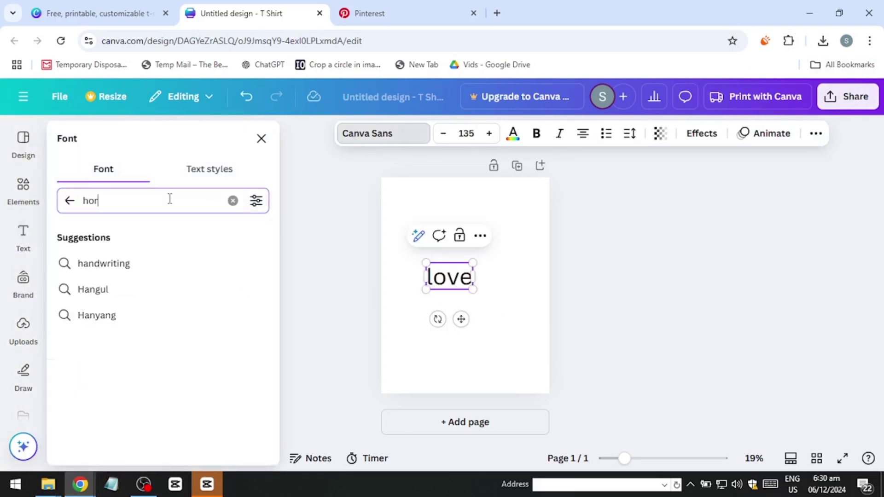
click(130, 262)
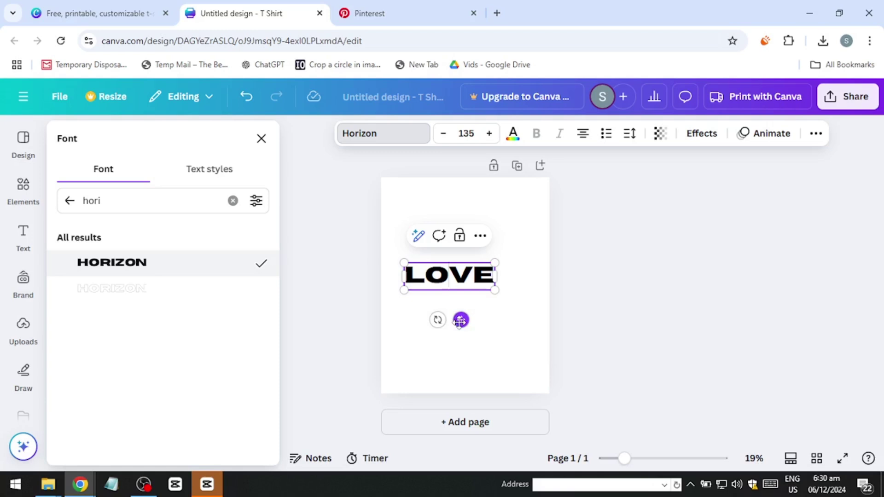
drag(461, 320, 477, 316)
Copy and paste a second LOVE, shrinking it to about 4.9 × 1.4
right_click(462, 271)
right_click(462, 271)
key(Escape)
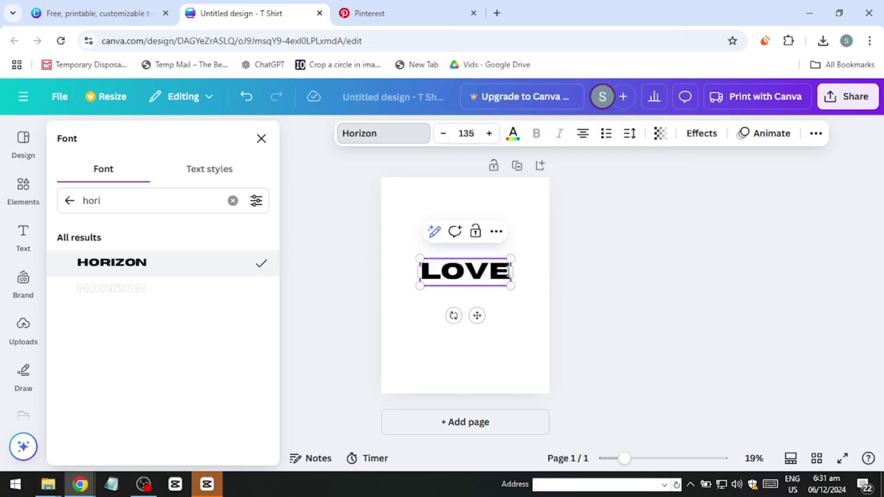
double_click(463, 270)
click(474, 290)
right_click(515, 362)
click(544, 350)
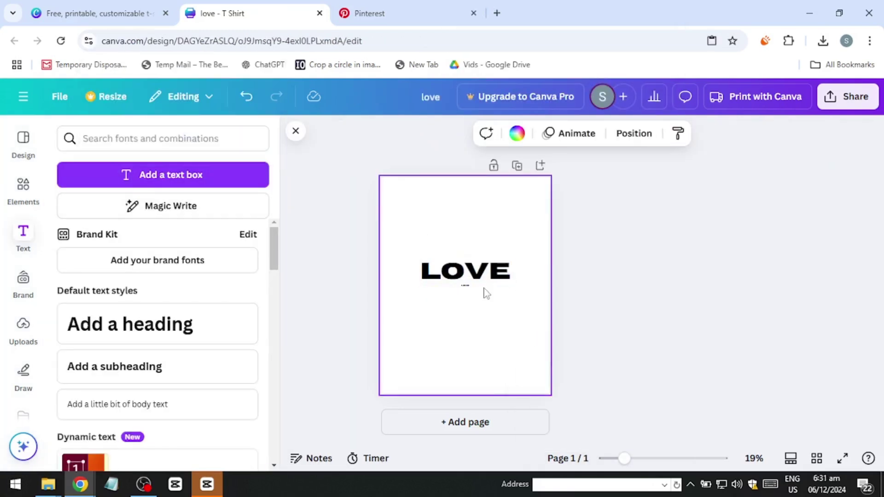
drag(463, 285, 405, 279)
Resize the top LOVE and give the bottom LOVE a hollow outline font, enlarged
click(111, 265)
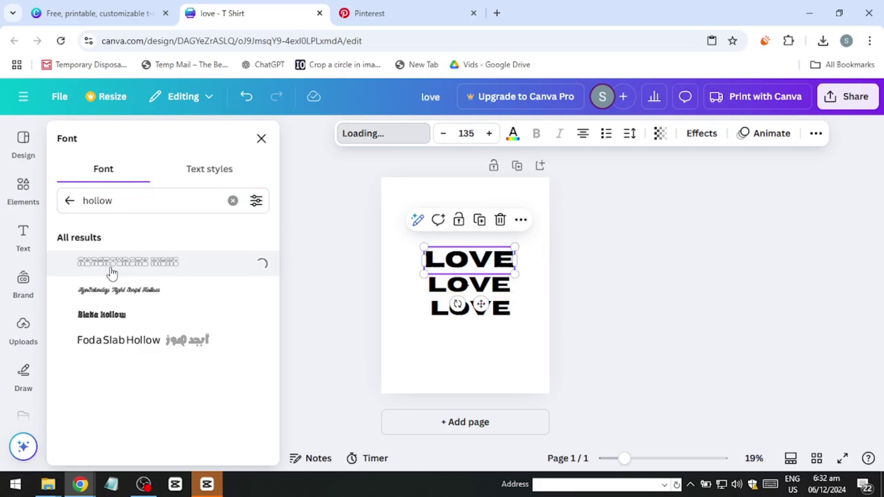
drag(421, 242, 474, 254)
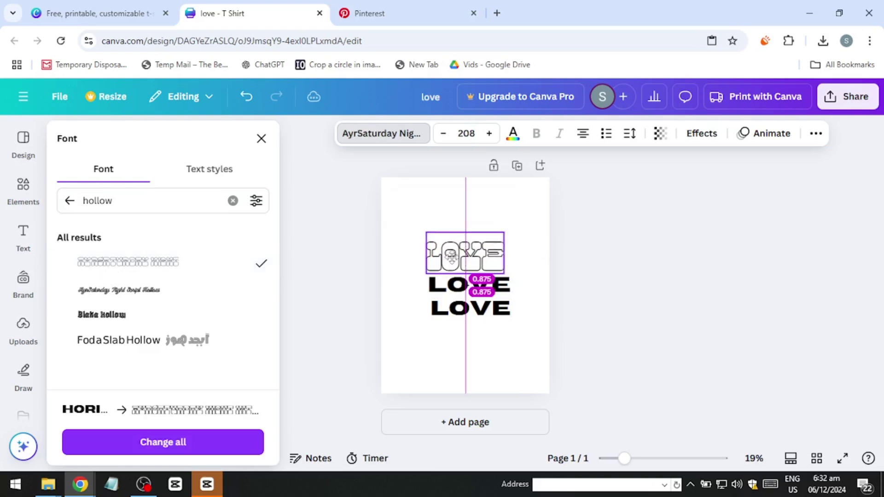
click(458, 313)
click(128, 261)
drag(490, 317, 511, 339)
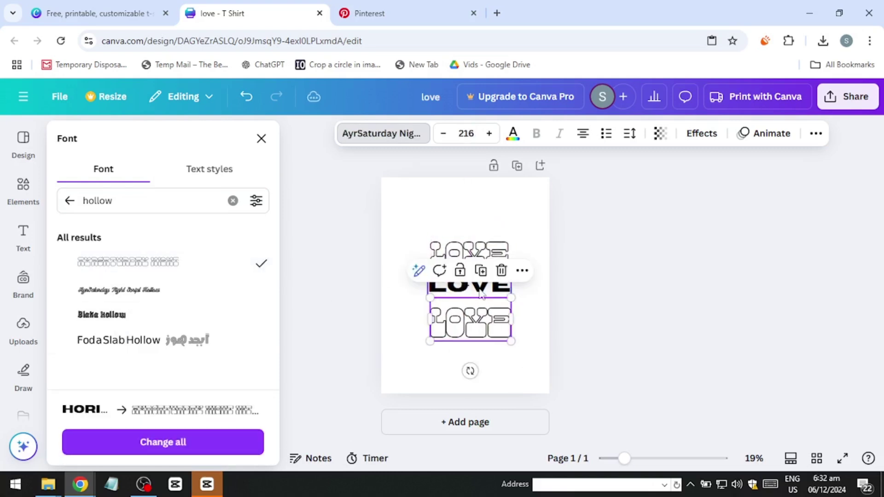
Adjust the top LOVE's colour and the middle LOVE's text options
click(470, 253)
click(513, 134)
click(480, 280)
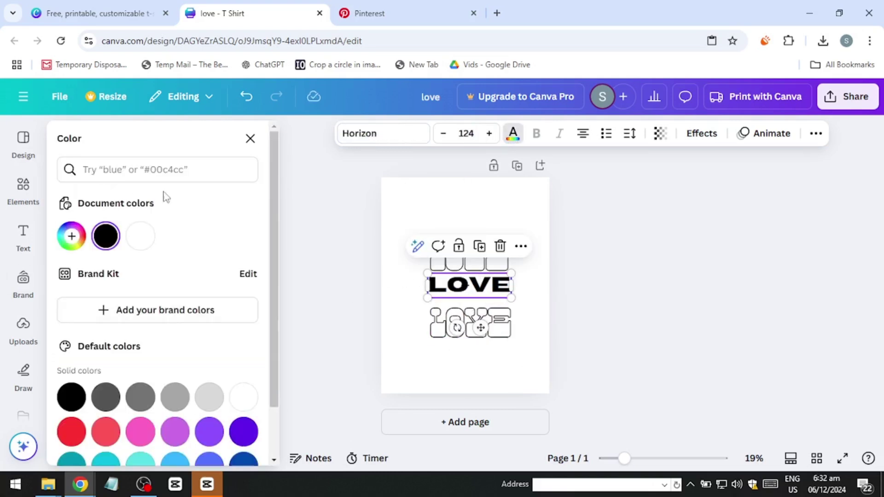
key(Return)
click(486, 286)
click(250, 138)
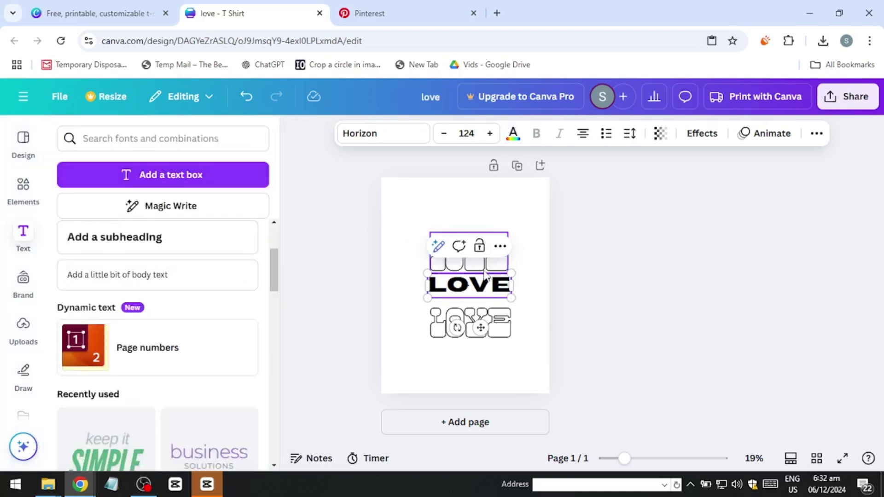
click(500, 245)
click(153, 365)
scroll(153, 365, up, 3)
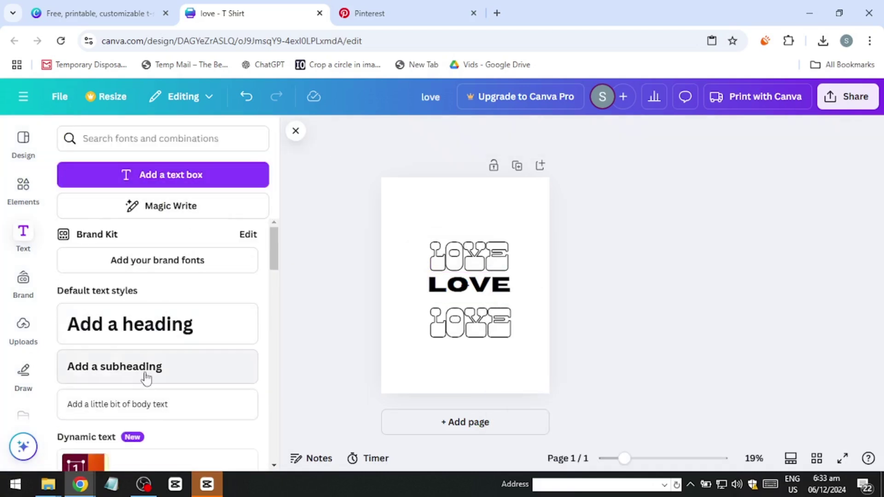
click(465, 285)
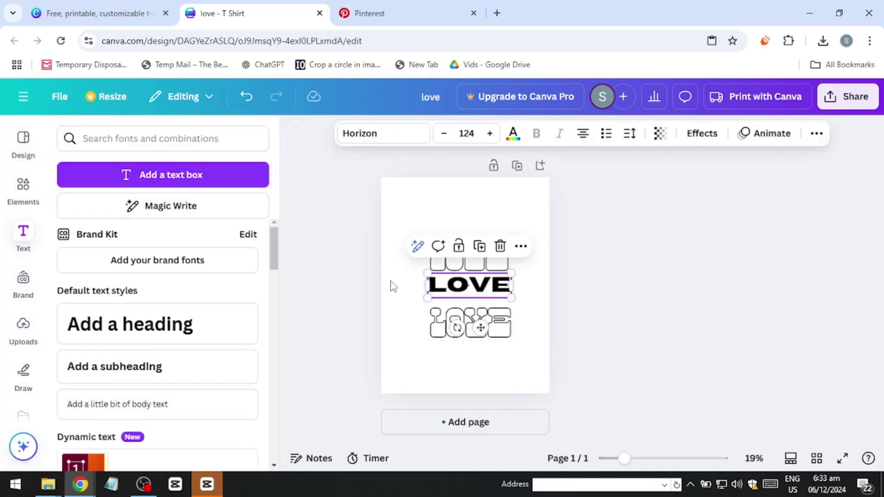
Download the whole LOVE design as a PNG
click(420, 321)
click(847, 96)
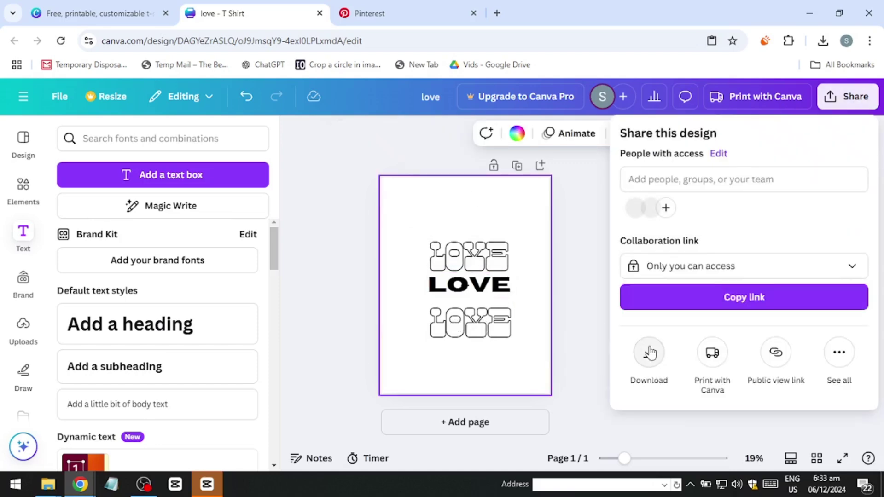
click(646, 374)
click(734, 338)
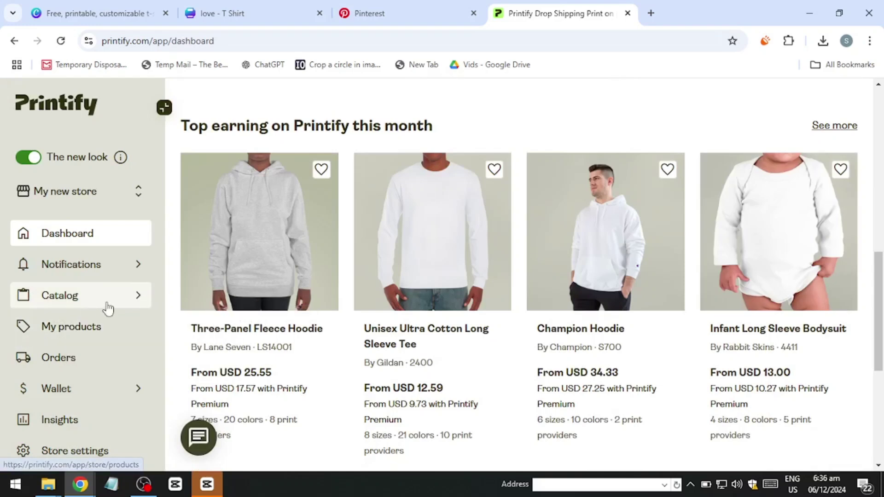
Open the Three-Panel Fleece Hoodie from the Printify dashboard and scroll to Start designing
scroll(107, 308, down, 3)
scroll(98, 316, up, 3)
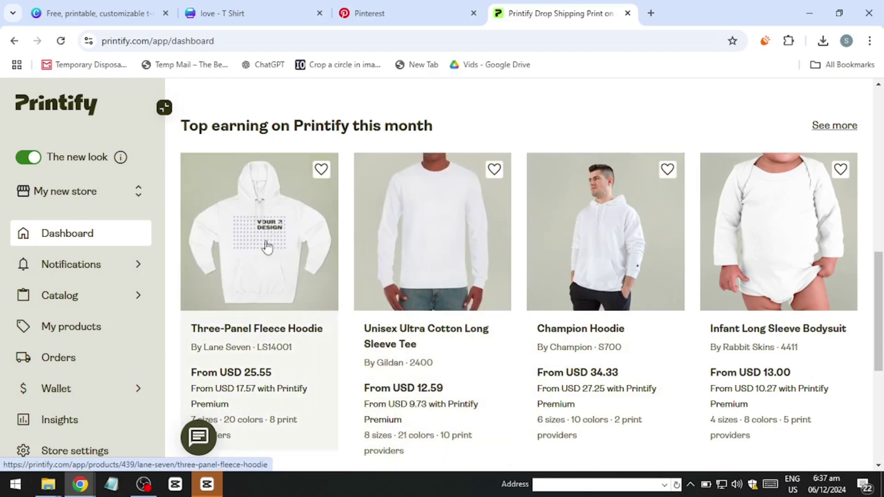
click(267, 248)
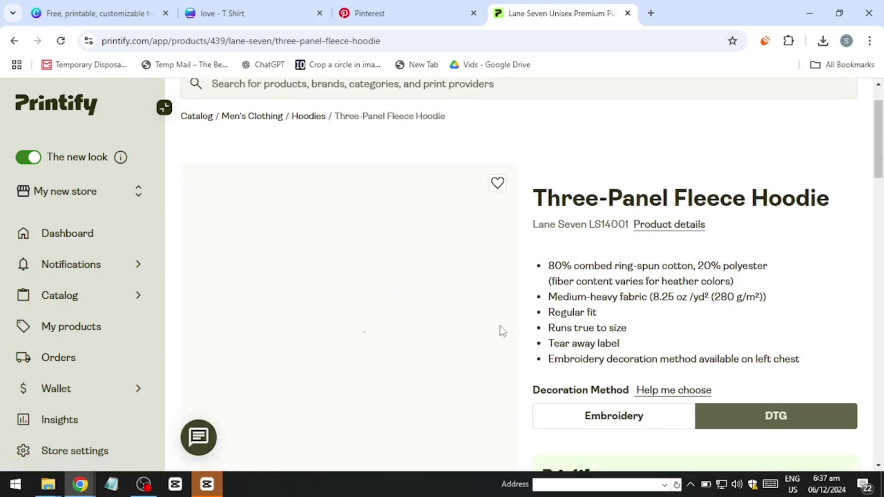
scroll(582, 355, down, 5)
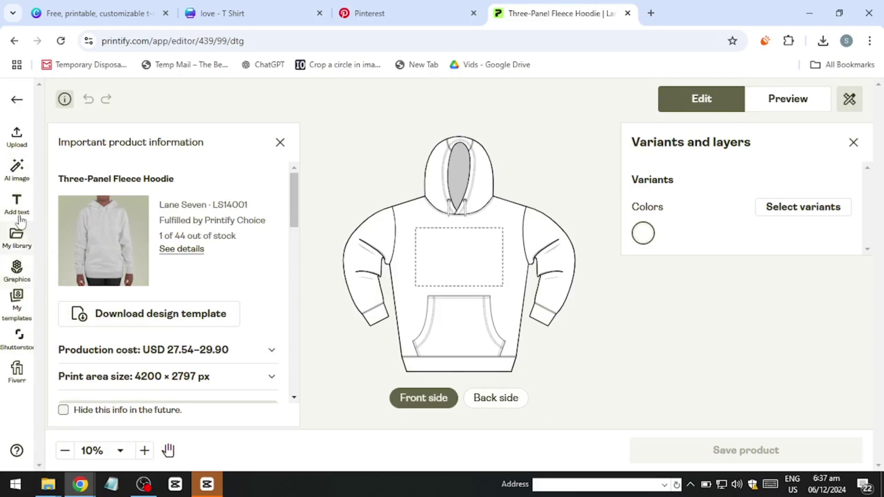
Upload love.png from the Downloads folder onto the hoodie front
click(16, 136)
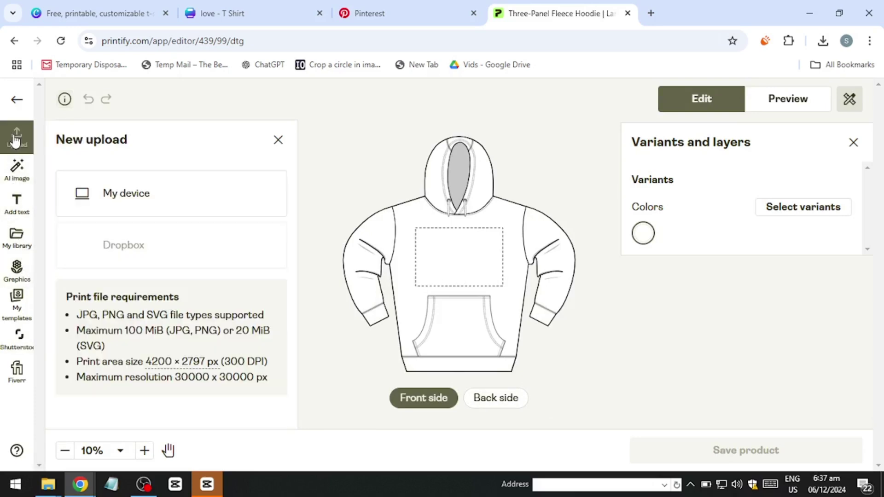
click(116, 193)
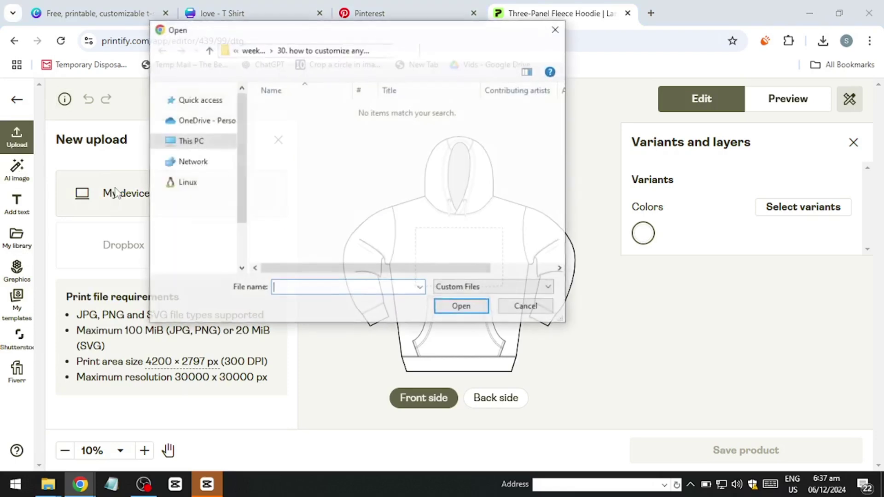
click(201, 177)
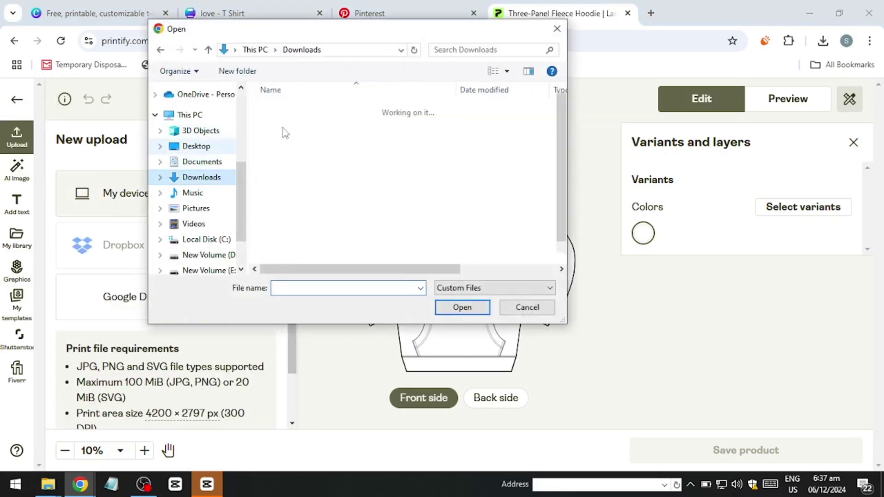
click(281, 127)
click(462, 307)
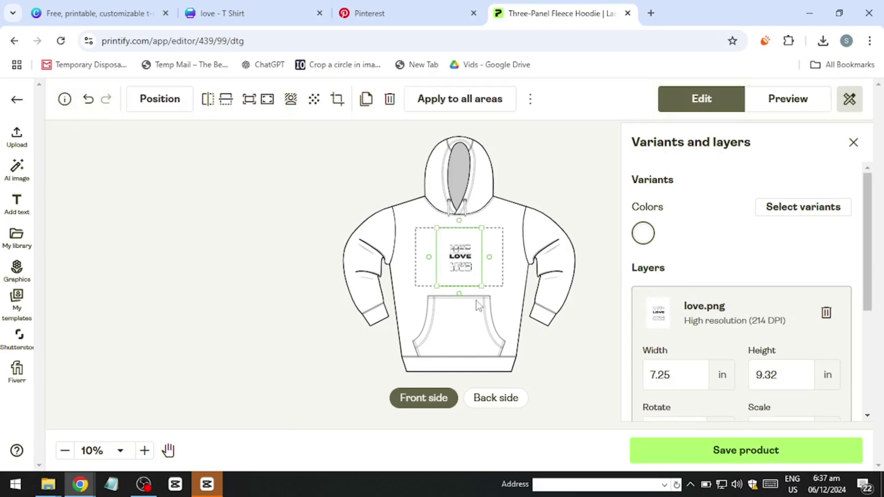
Enlarge the design to about 15 × 19 inches, centre it, and save the product
mouse_move(482, 285)
mouse_down()
mouse_move(493, 316)
mouse_move(473, 278)
mouse_up()
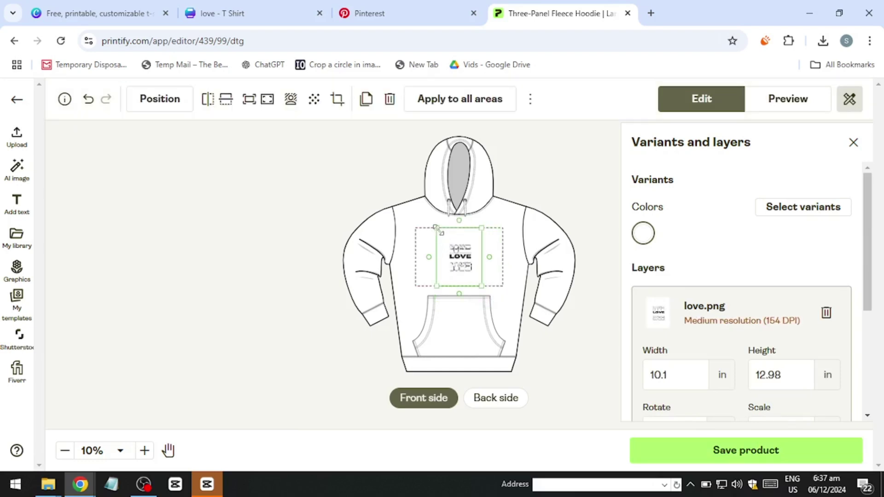
drag(436, 227, 349, 214)
drag(435, 249, 461, 278)
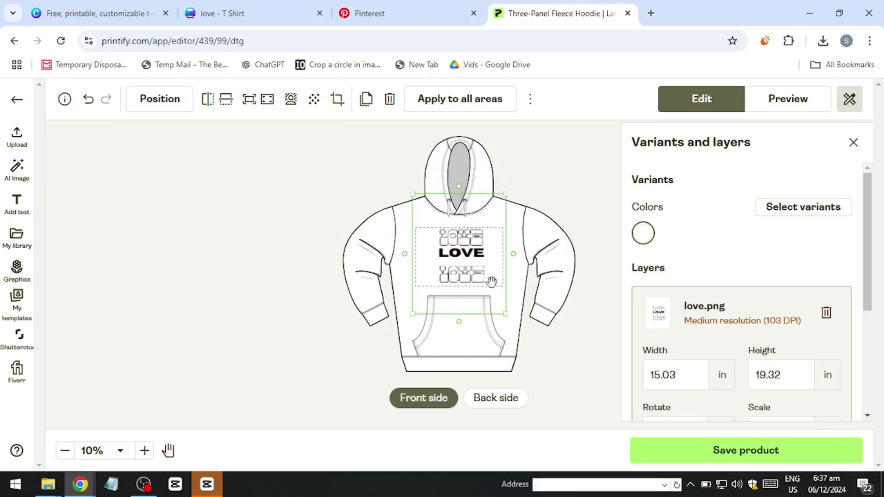
click(764, 450)
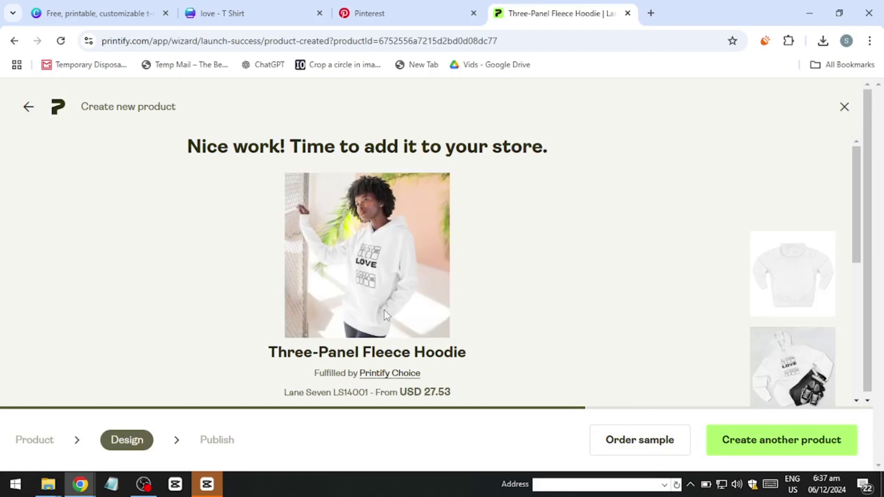
Preview the hanging, man-worn and woman-worn hoodie mockups bearing the LOVE design
scroll(749, 316, down, 5)
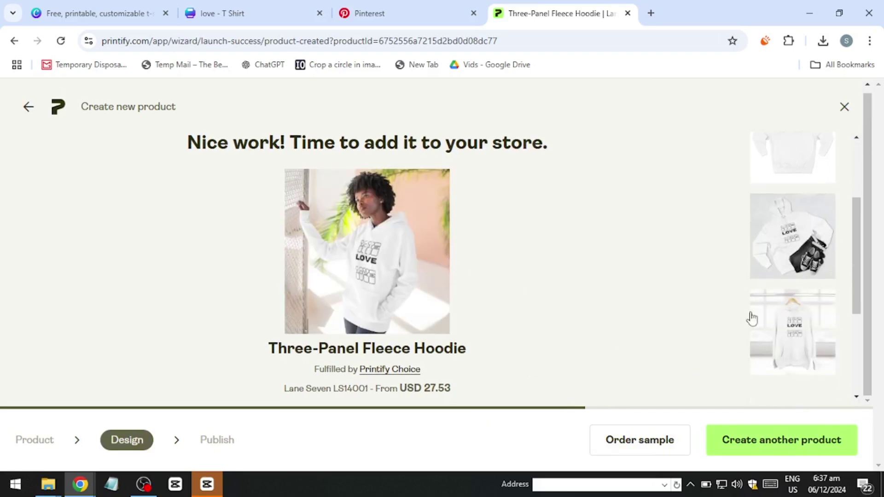
click(792, 223)
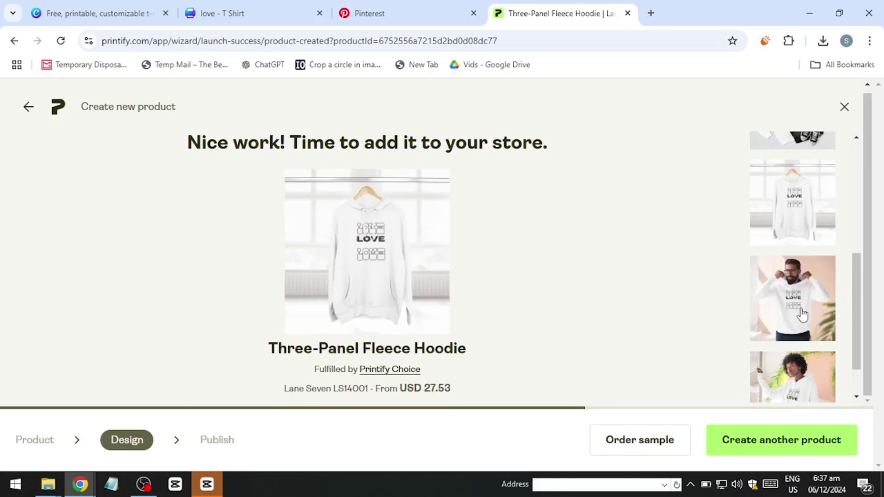
scroll(801, 312, down, 2)
click(792, 270)
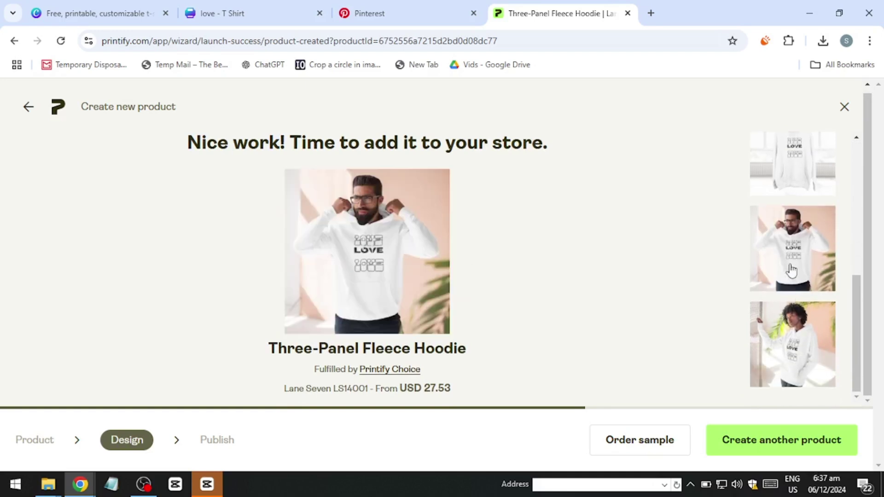
click(800, 335)
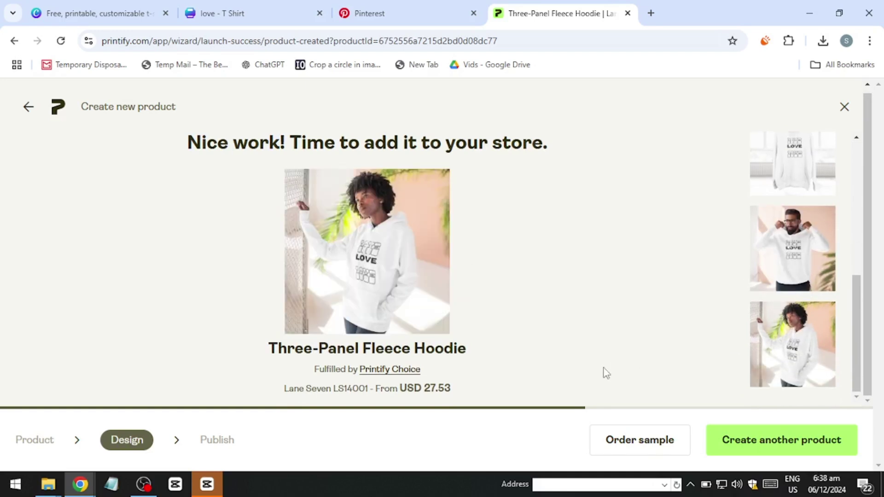